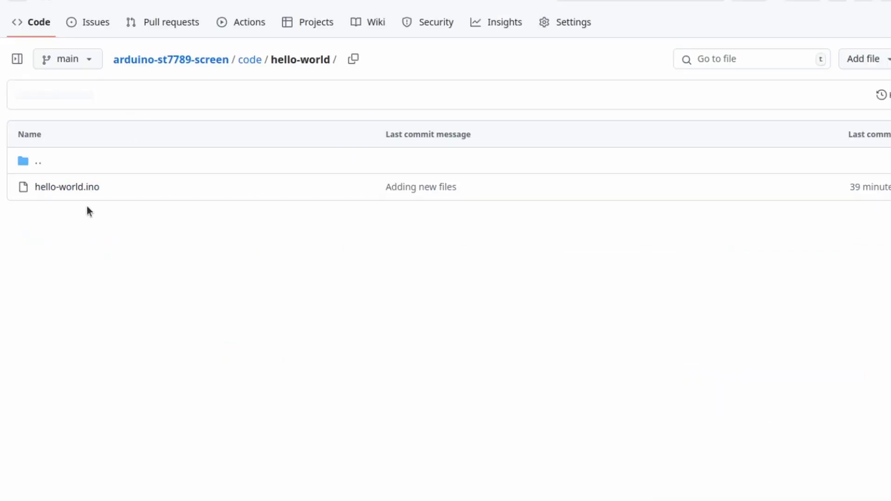
# Open hello-world.ino in code/hello-world to view the sketch code
pyautogui.click(67, 187)
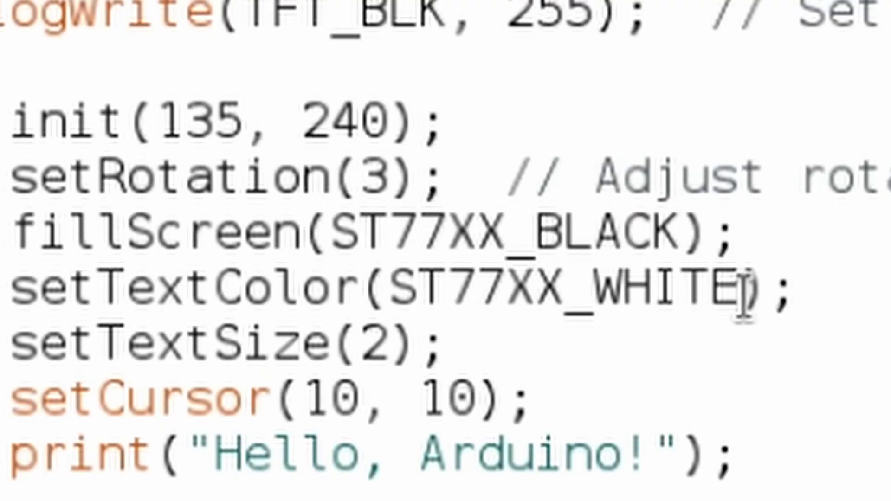
# Change setTextColor from ST77XX_WHITE to ST77XX_GREEN and setTextSize from 2 to 3
pyautogui.click(499, 343)
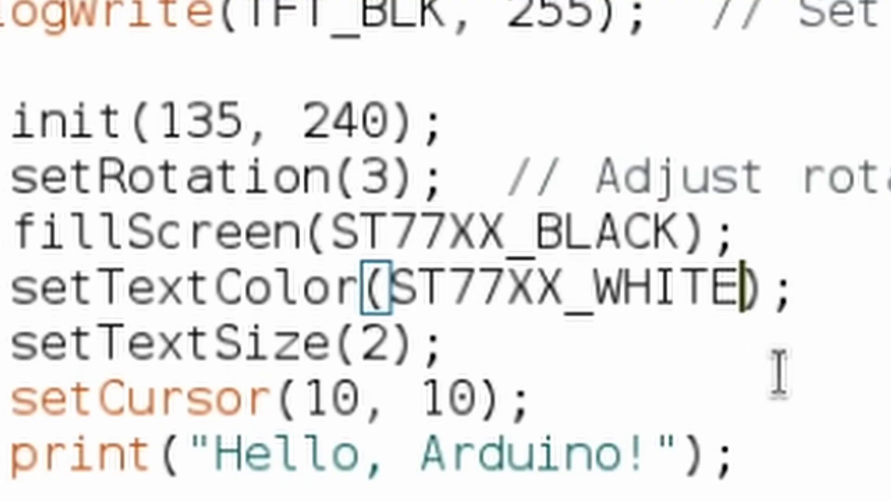
pyautogui.press('BackSpace')
pyautogui.press('BackSpace')
pyautogui.press('BackSpace')
pyautogui.press('BackSpace')
pyautogui.press('BackSpace')
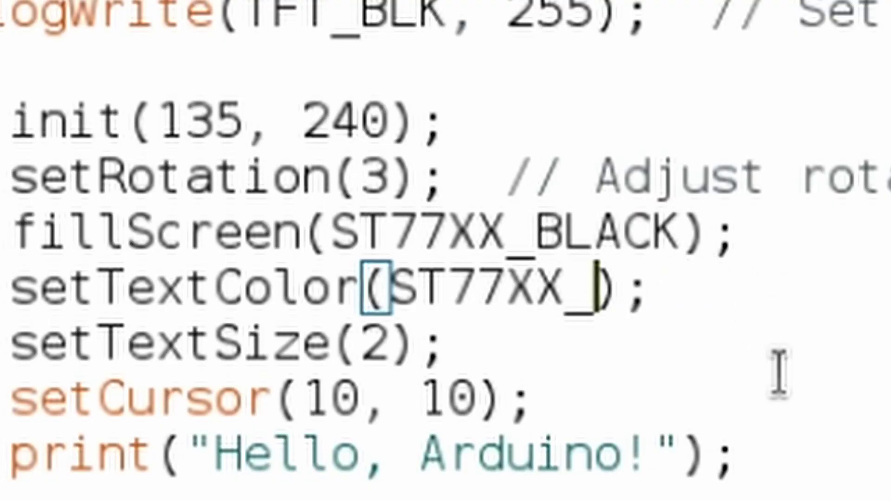
pyautogui.write('GREEN')
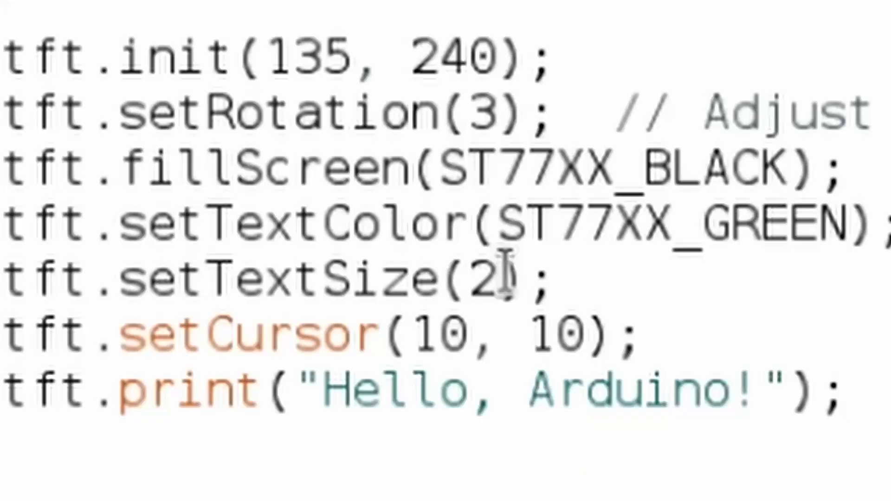
pyautogui.click(513, 282)
pyautogui.press('Delete')
pyautogui.write('3')
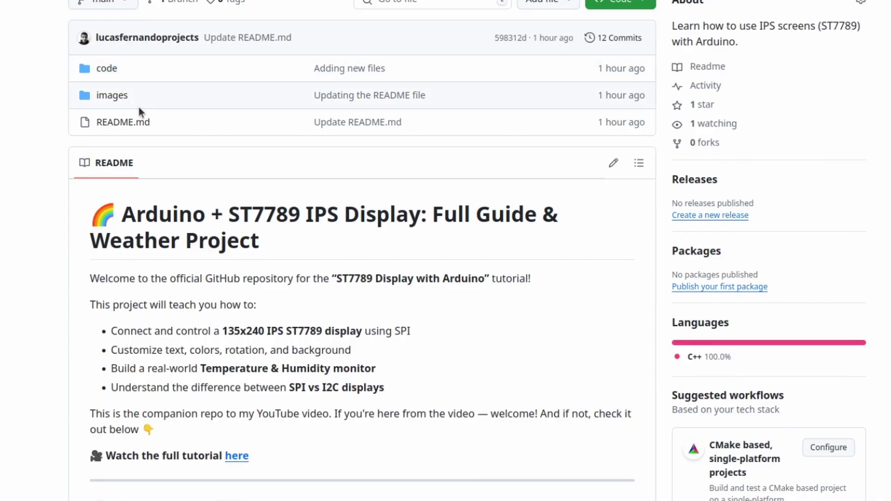
# Browse into code, then temp-and-humidity, and open temp-and-humidity.ino
pyautogui.click(106, 67)
pyautogui.click(94, 245)
pyautogui.click(84, 191)
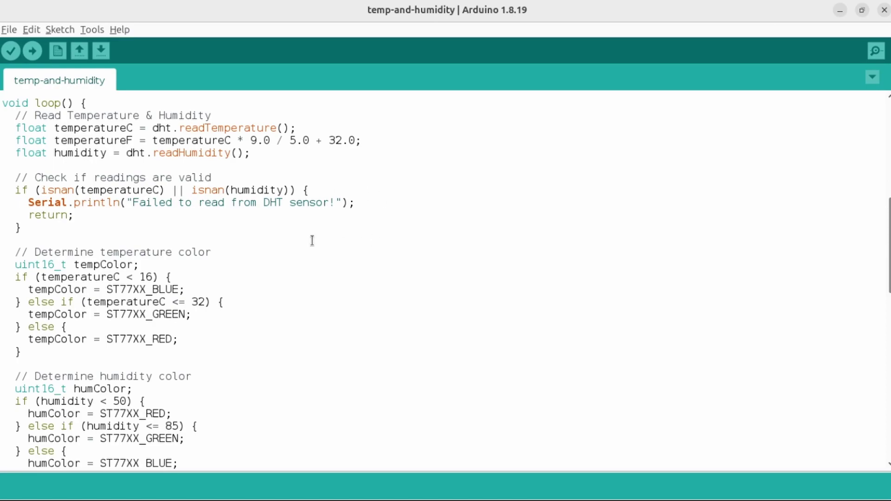
# Review loop(): the DHT11 readings, validity check and temperature/humidity colour thresholds
pyautogui.click(69, 103)
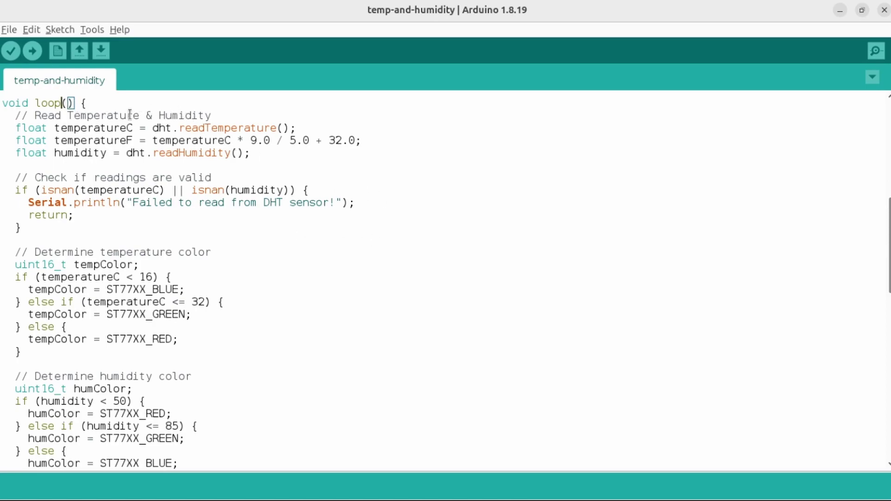